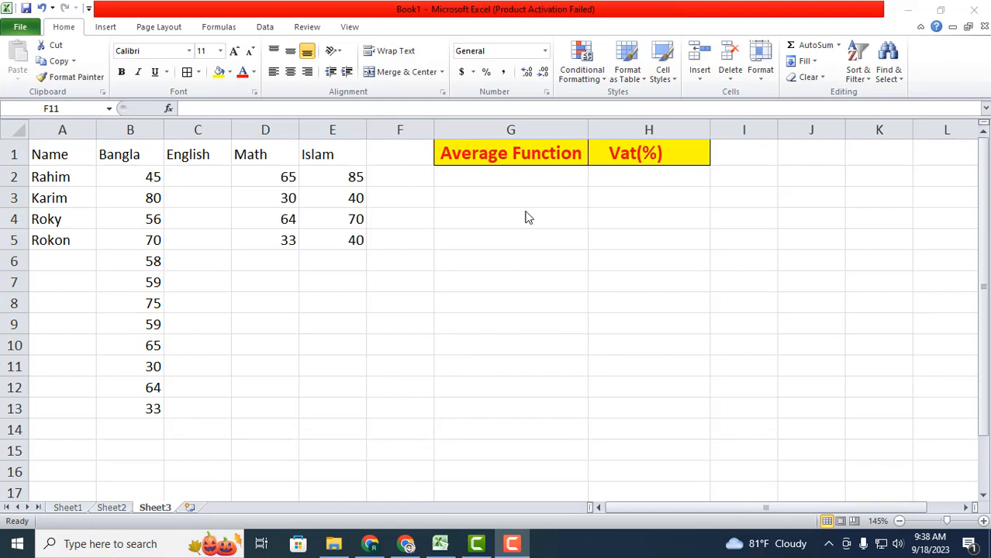
pyautogui.click(522, 171)
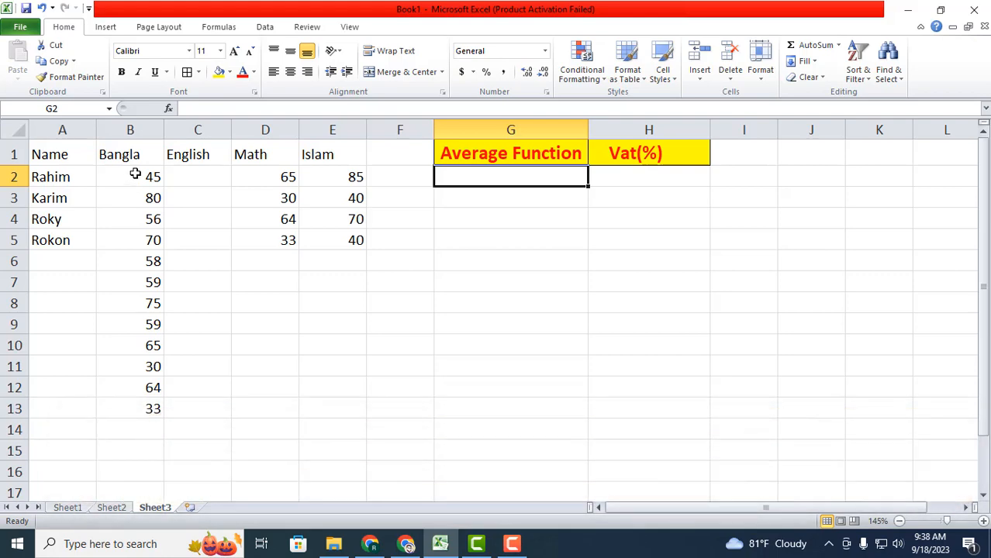
pyautogui.moveTo(135, 175); pyautogui.dragTo(139, 407)
pyautogui.click(250, 335)
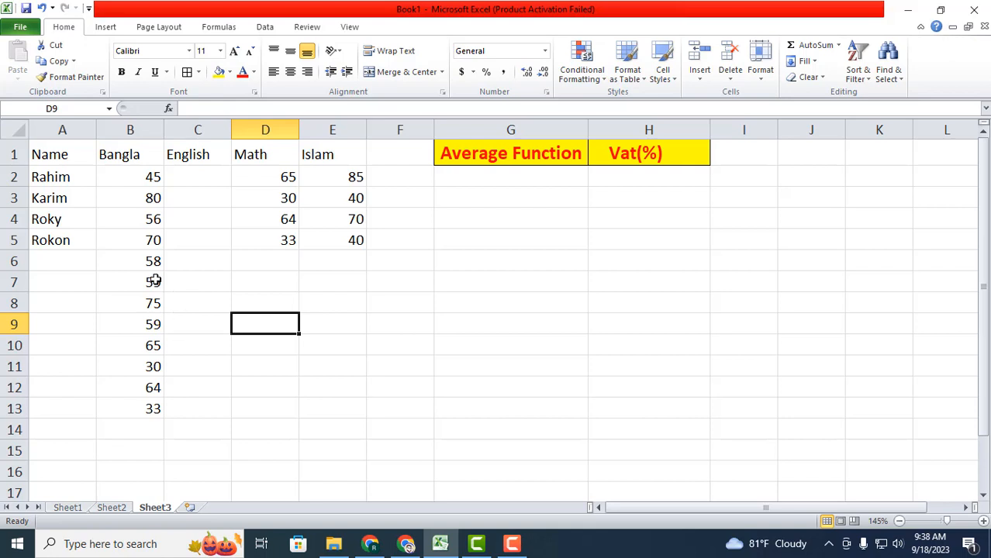
# Move the marks in B6:B11 into the English column, starting at C2
pyautogui.moveTo(153, 260); pyautogui.dragTo(155, 357)
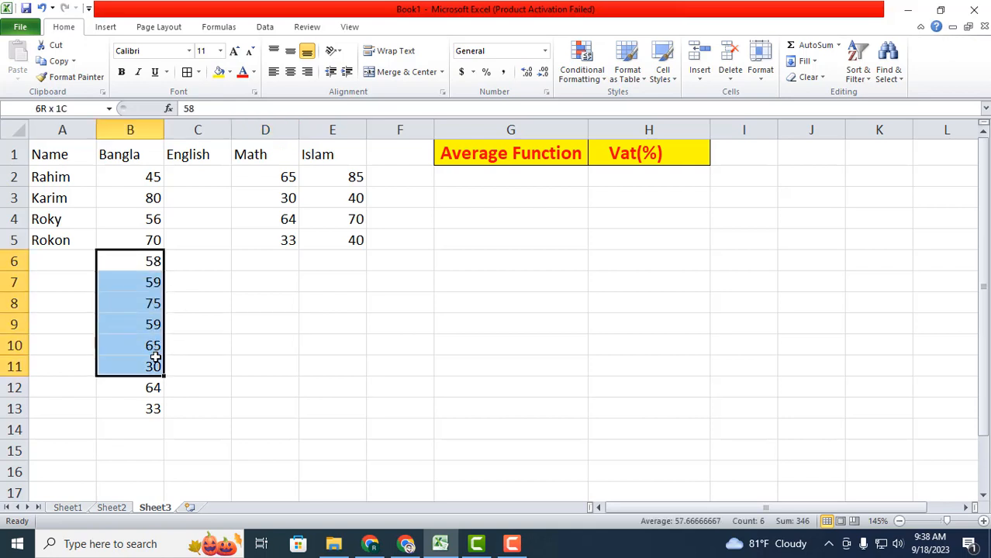
pyautogui.hotkey('ctrl', 'c')
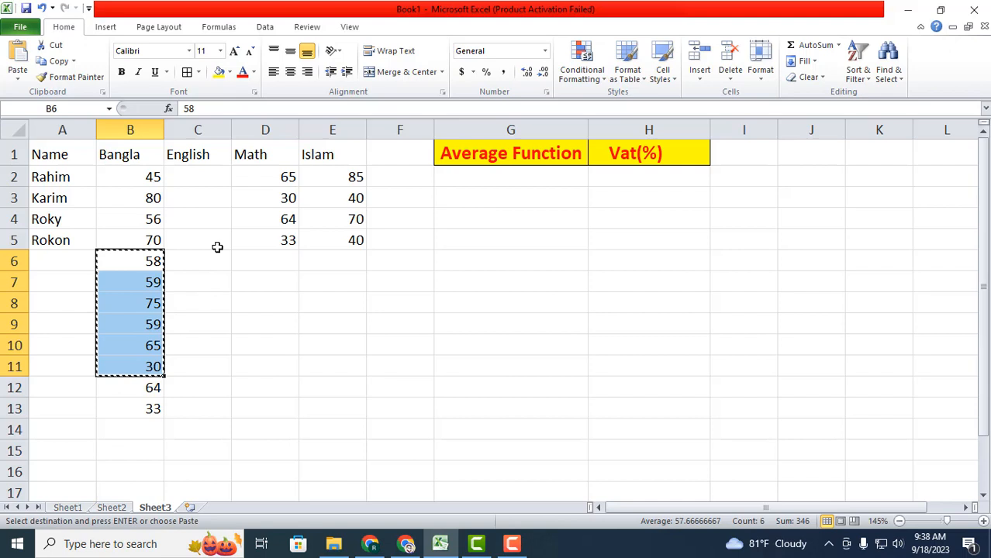
pyautogui.click(215, 179)
pyautogui.hotkey('ctrl', 'v')
pyautogui.click(178, 352)
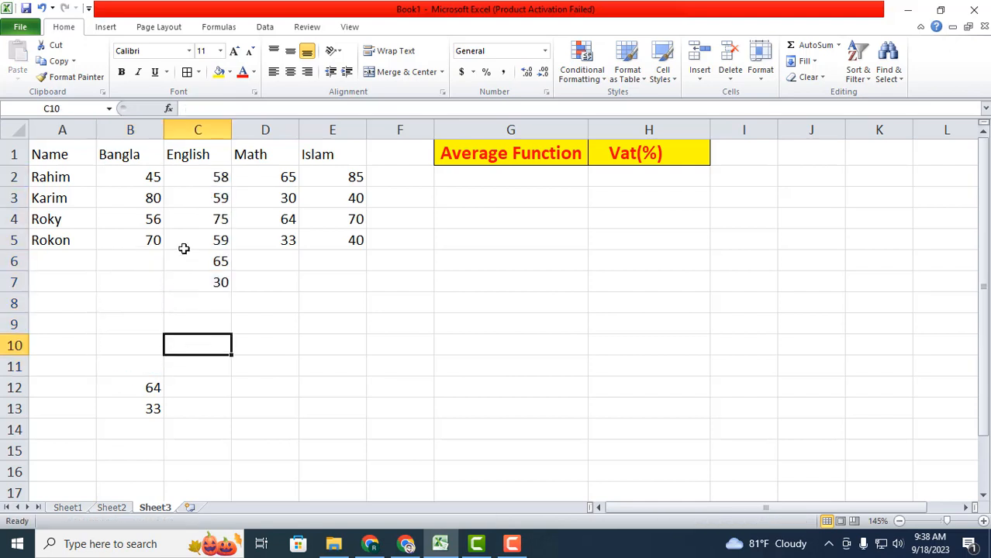
# Clear the leftover marks below the four student rows in the Bangla and English columns, range B6:C14
pyautogui.moveTo(185, 260); pyautogui.dragTo(148, 424)
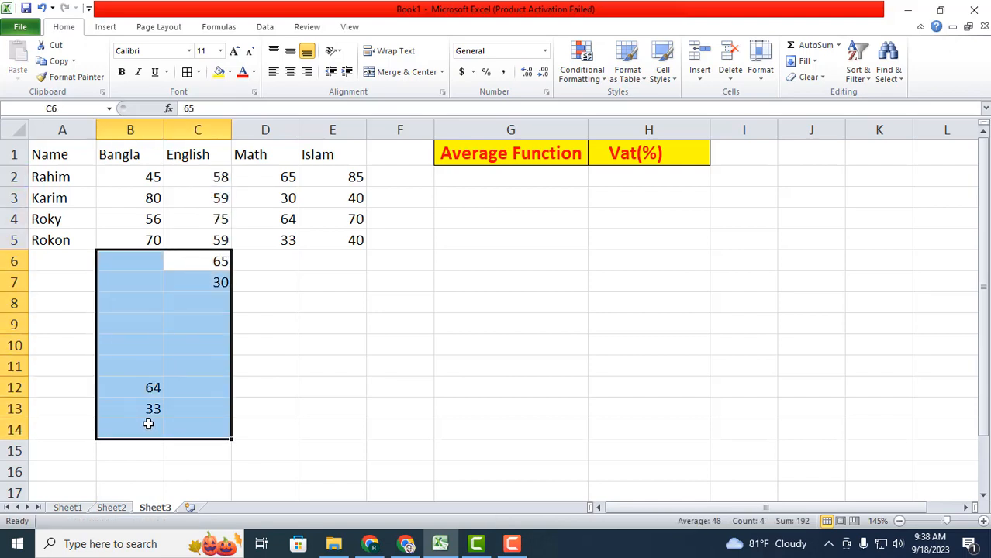
pyautogui.press('Delete')
pyautogui.click(376, 388)
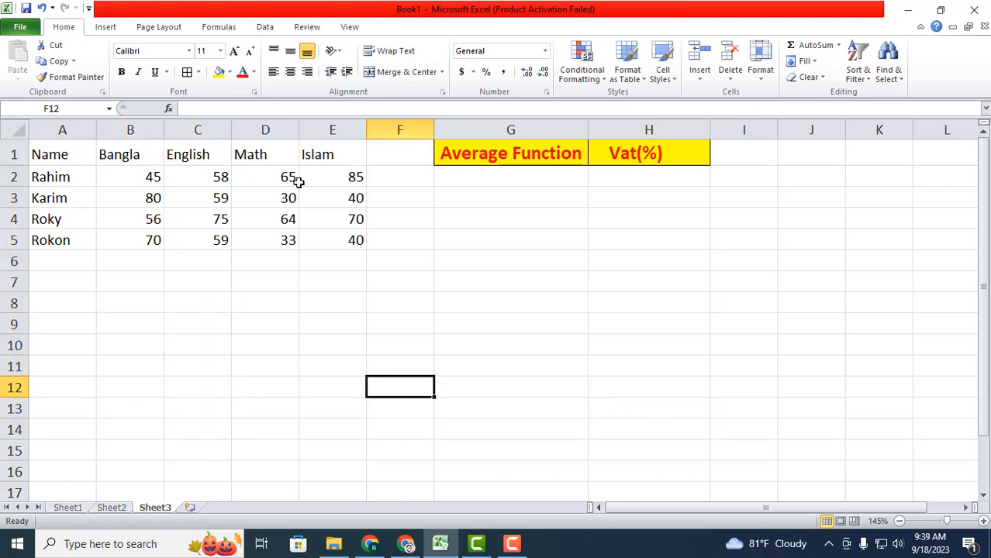
# Calculate the first student's average mark in F2 with the formula =AVERAGE(B2:E2)
pyautogui.click(383, 177)
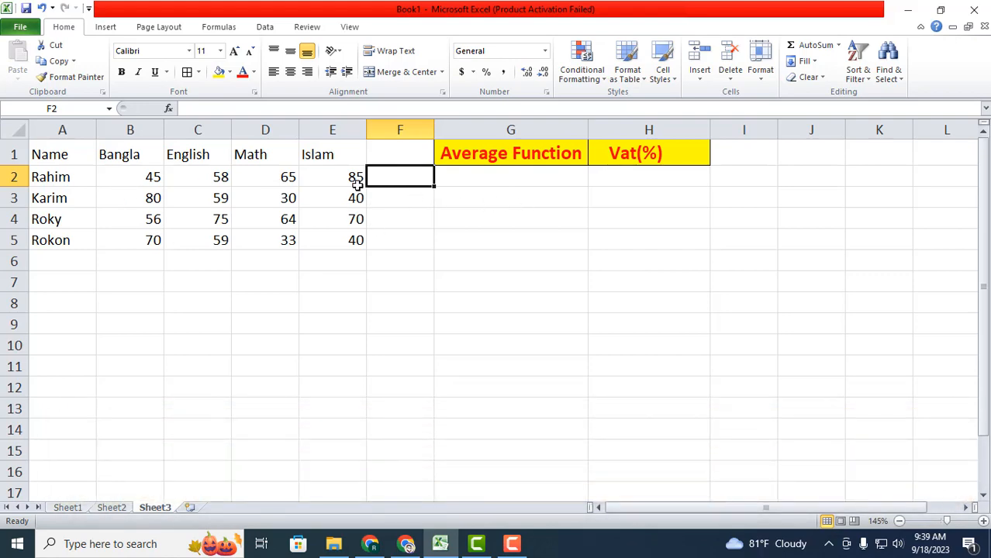
pyautogui.click(407, 214)
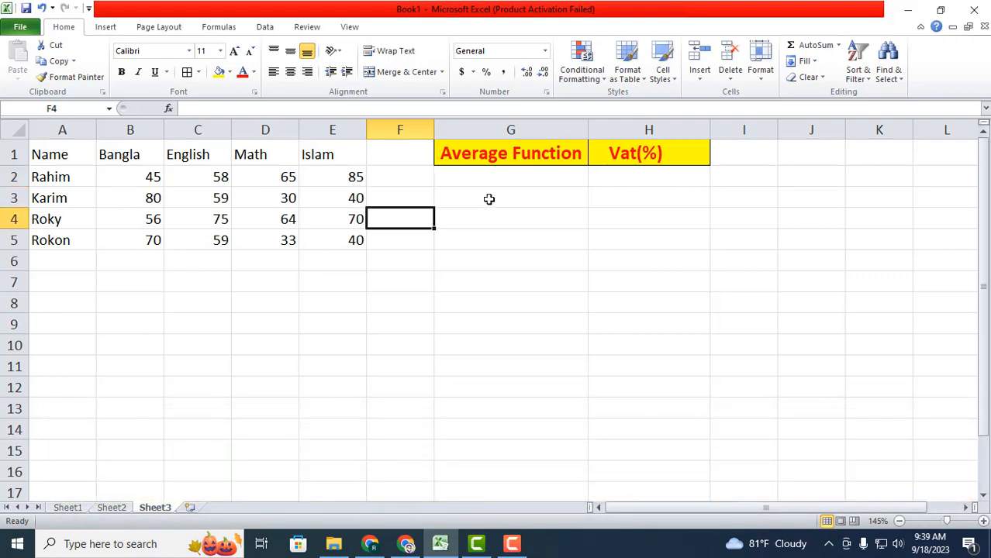
pyautogui.click(425, 178)
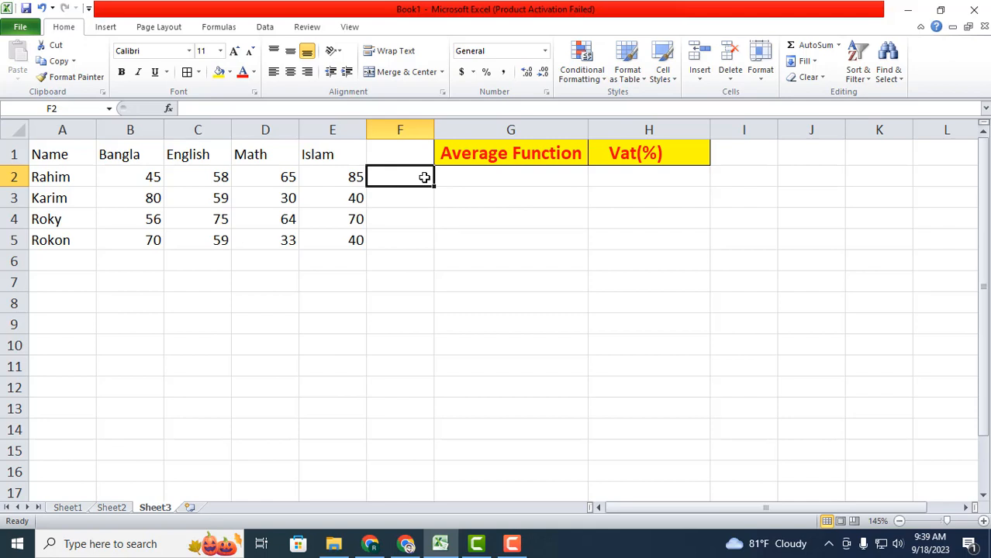
pyautogui.write('=')
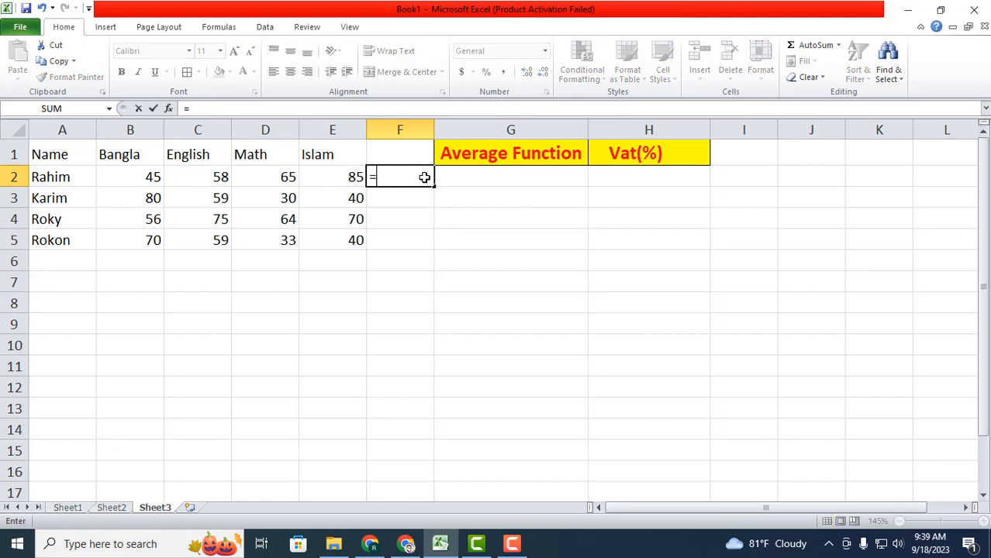
pyautogui.write('av')
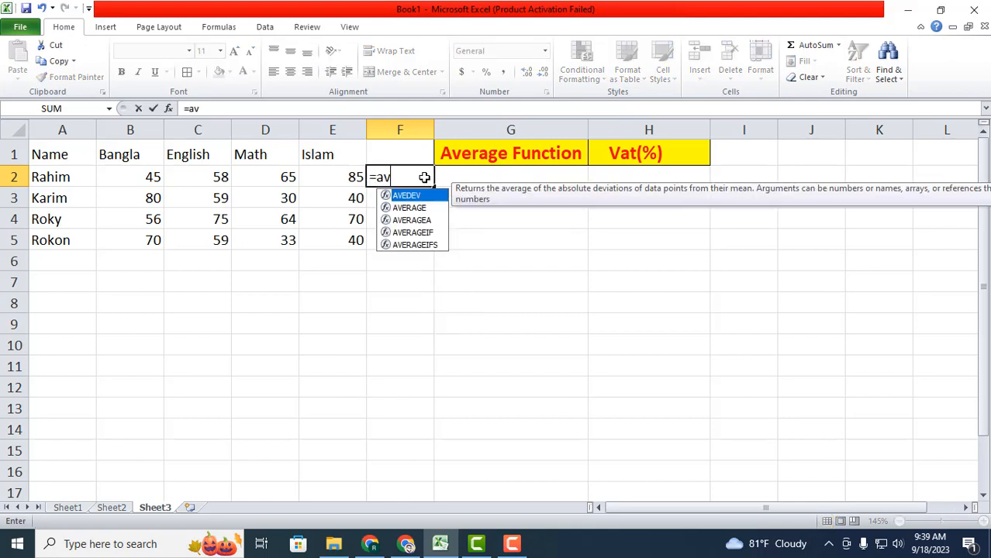
pyautogui.write('erage')
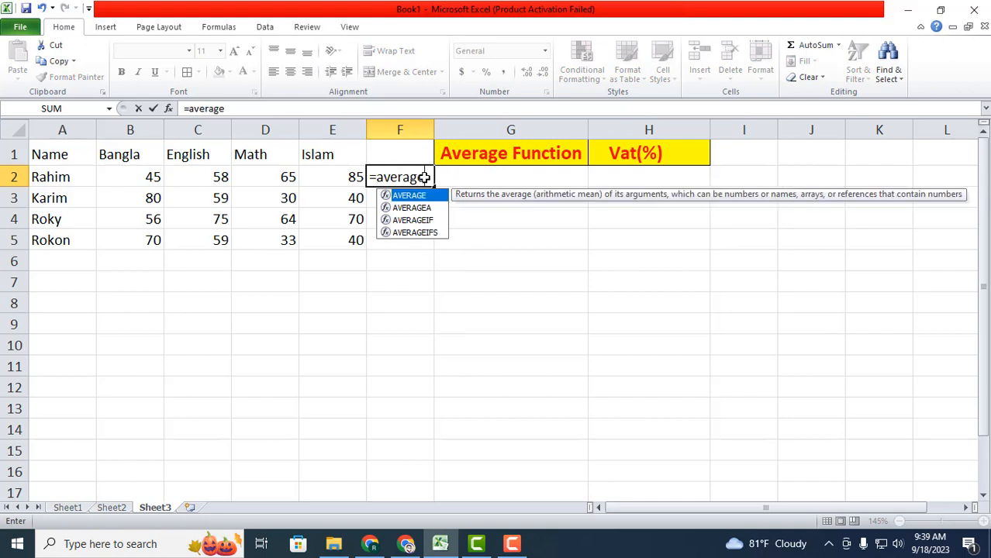
pyautogui.write('(')
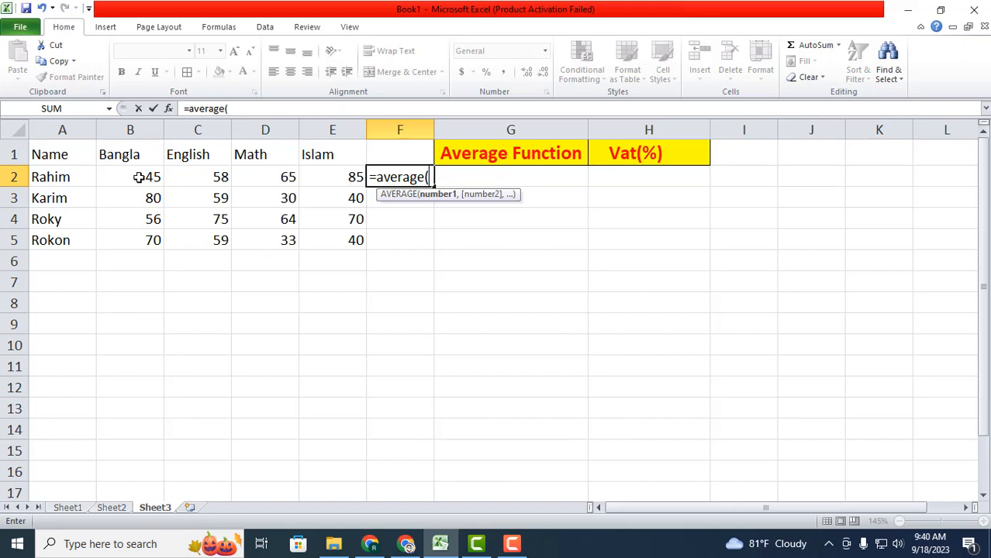
pyautogui.write('b2')
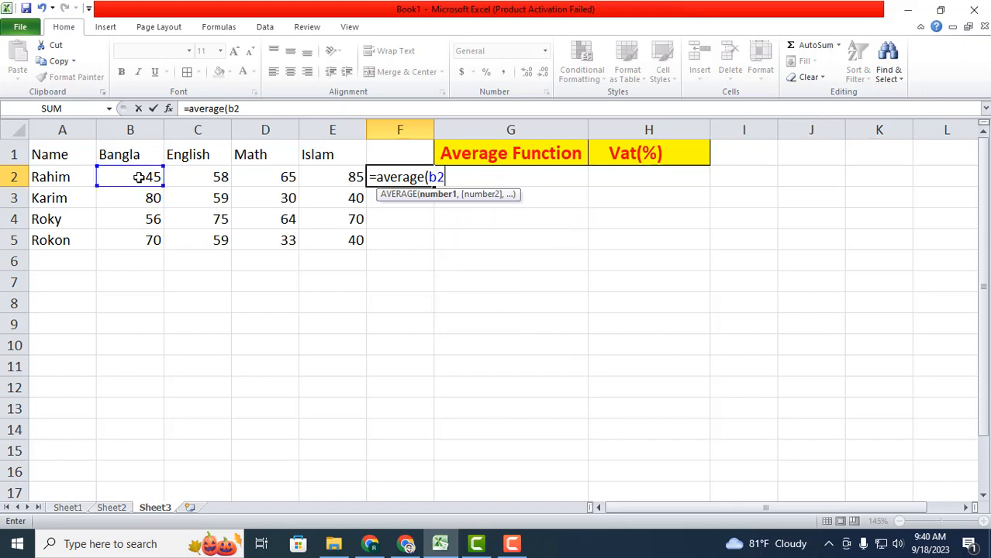
pyautogui.write(':e2')
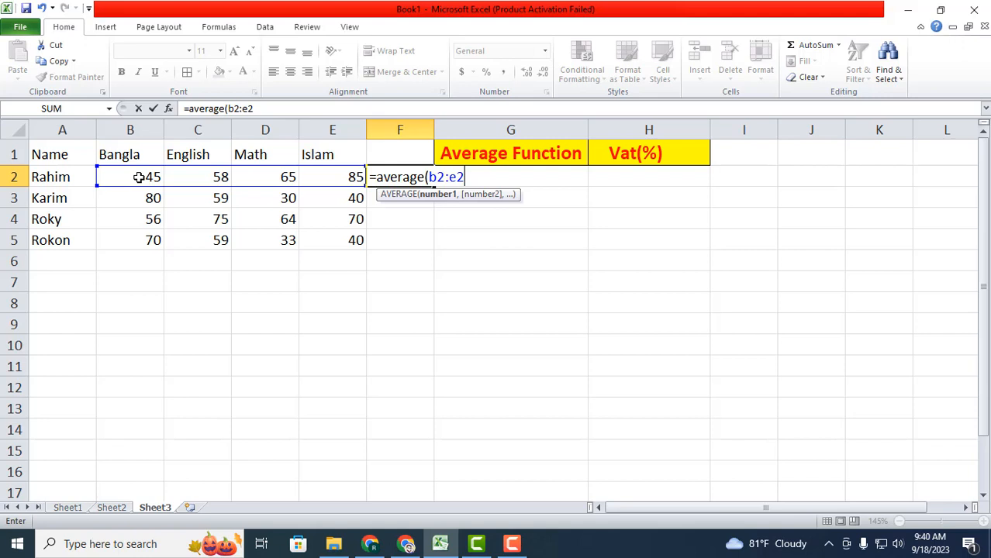
pyautogui.write(')')
pyautogui.press('Return')
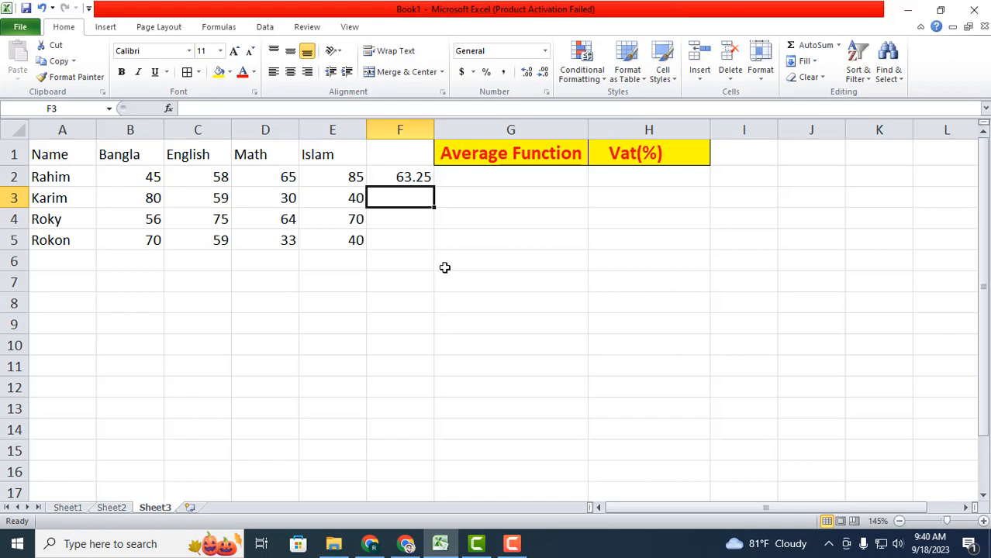
# Fill the average formula from F2 down to F5 for the remaining students
pyautogui.click(393, 176)
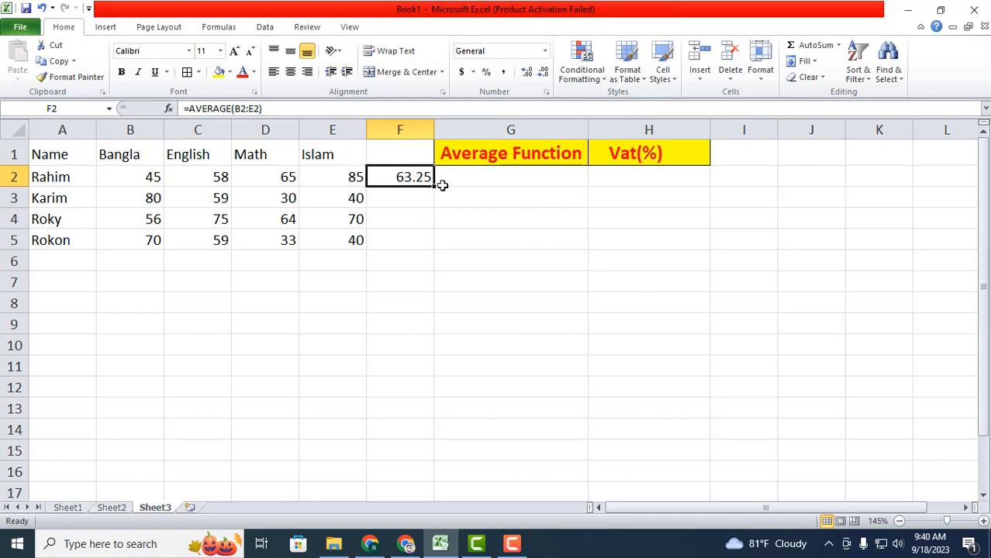
pyautogui.moveTo(435, 187); pyautogui.dragTo(428, 243)
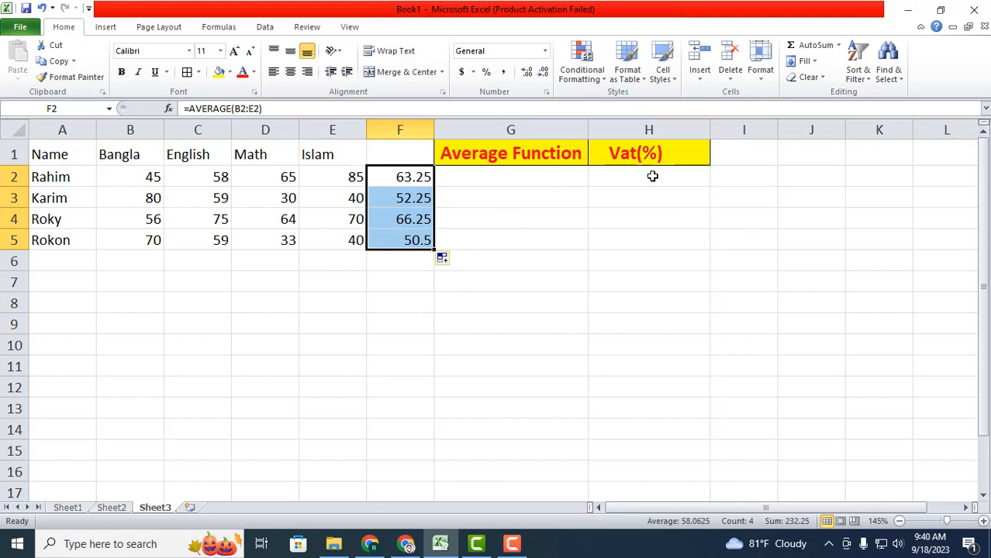
pyautogui.click(540, 282)
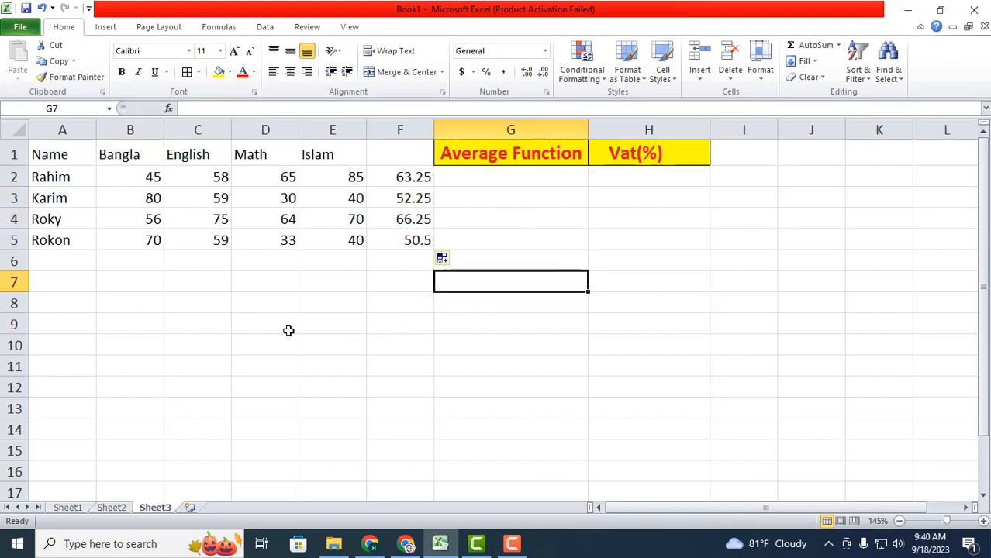
# Enter the base amount 2000 in cell F8 for the VAT example
pyautogui.click(410, 309)
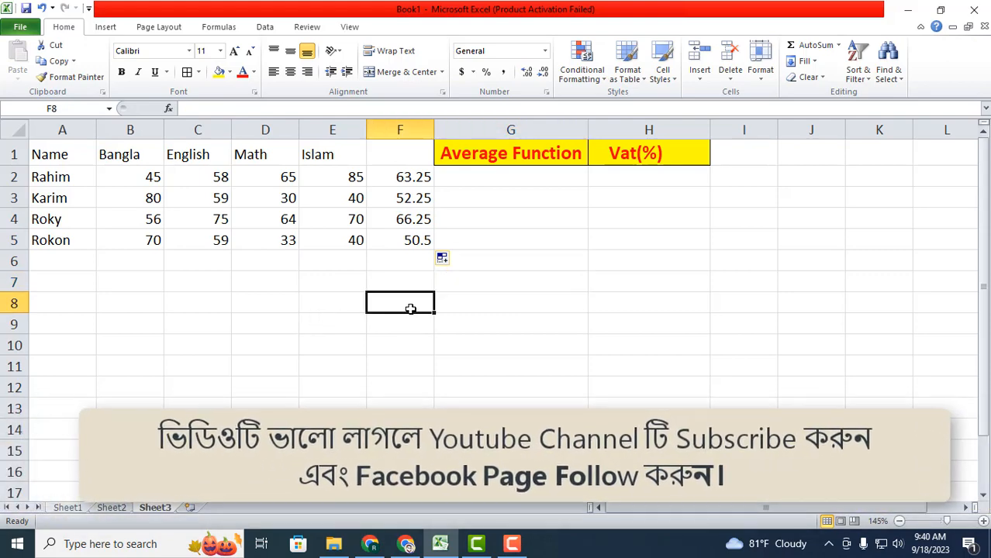
pyautogui.write('200')
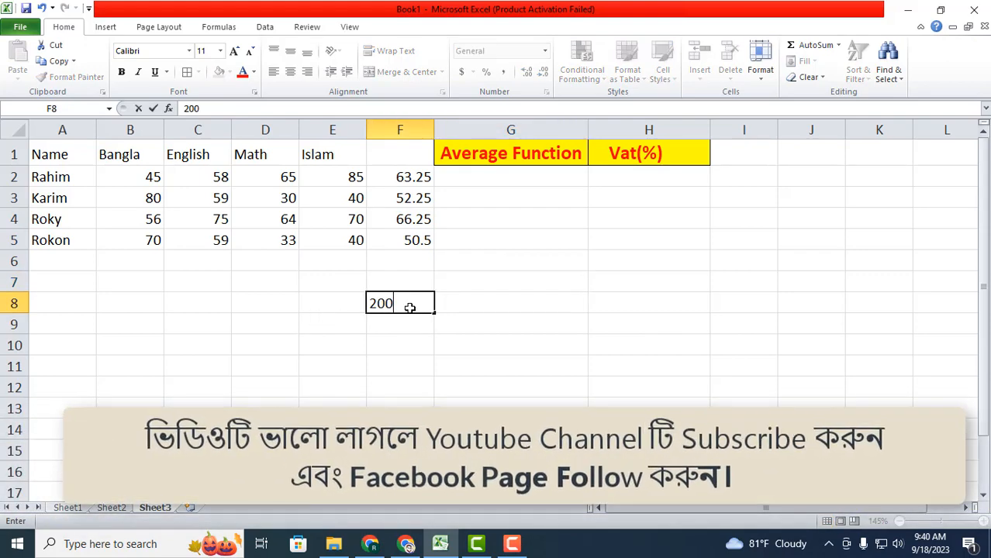
pyautogui.write('0')
pyautogui.click(475, 348)
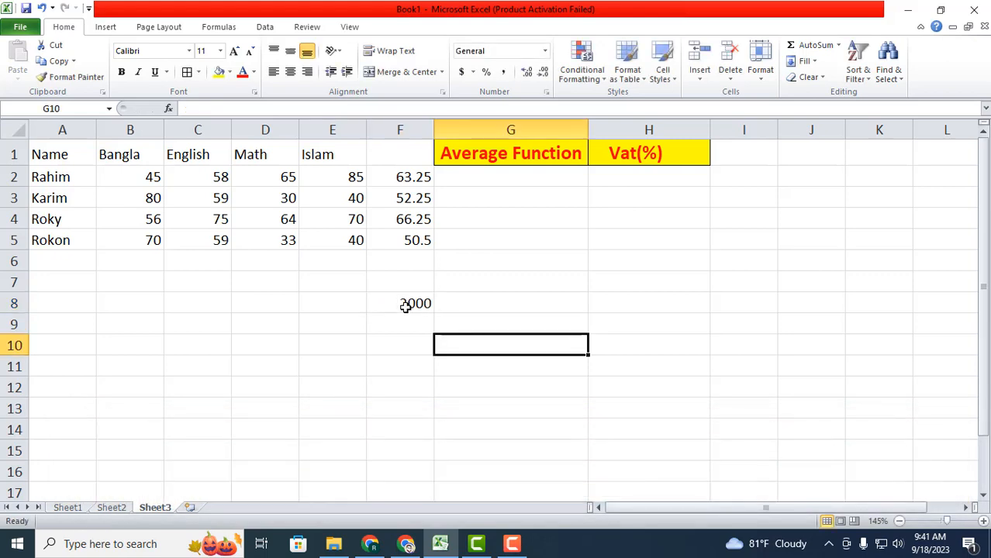
pyautogui.click(405, 307)
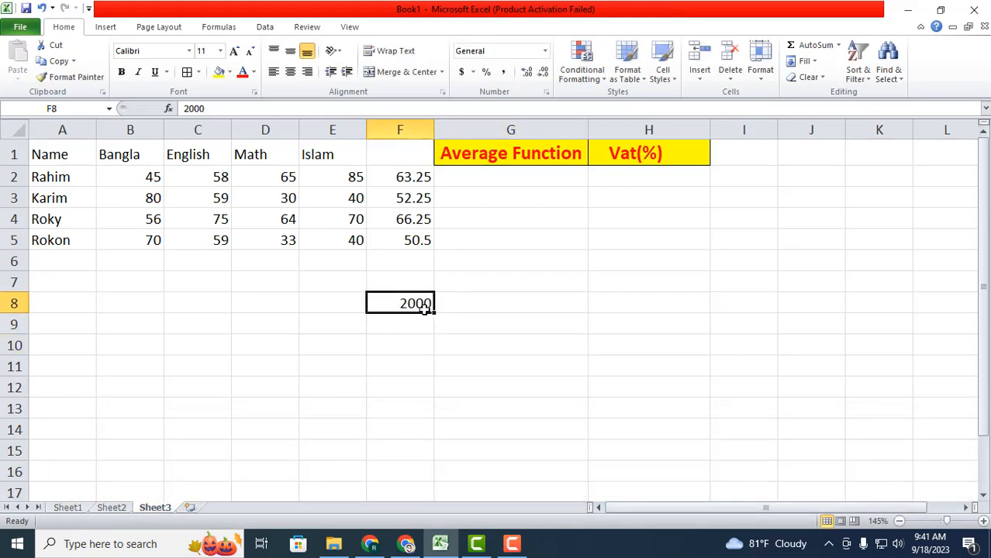
# Calculate 20% VAT on the base amount in G9 with the formula =F8*20%
pyautogui.click(494, 320)
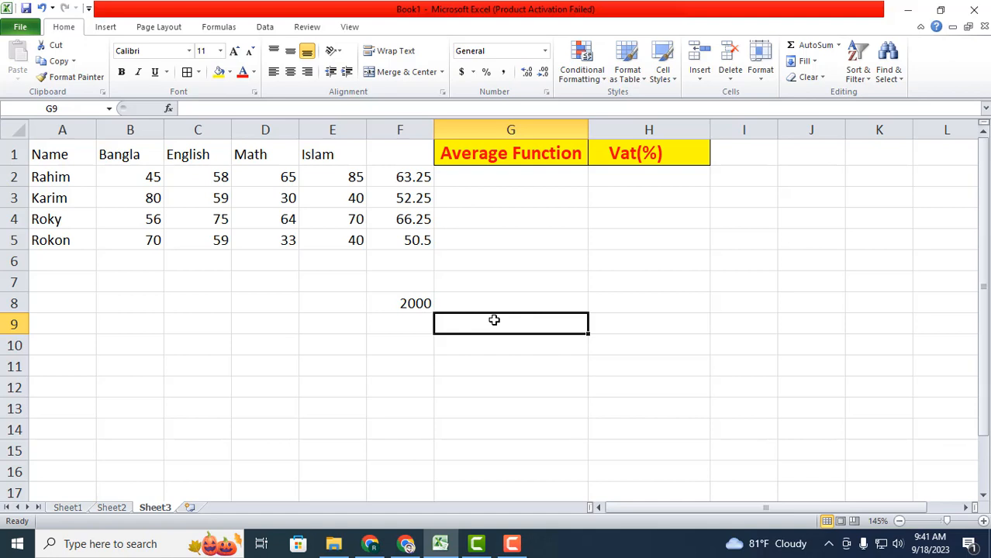
pyautogui.write('=')
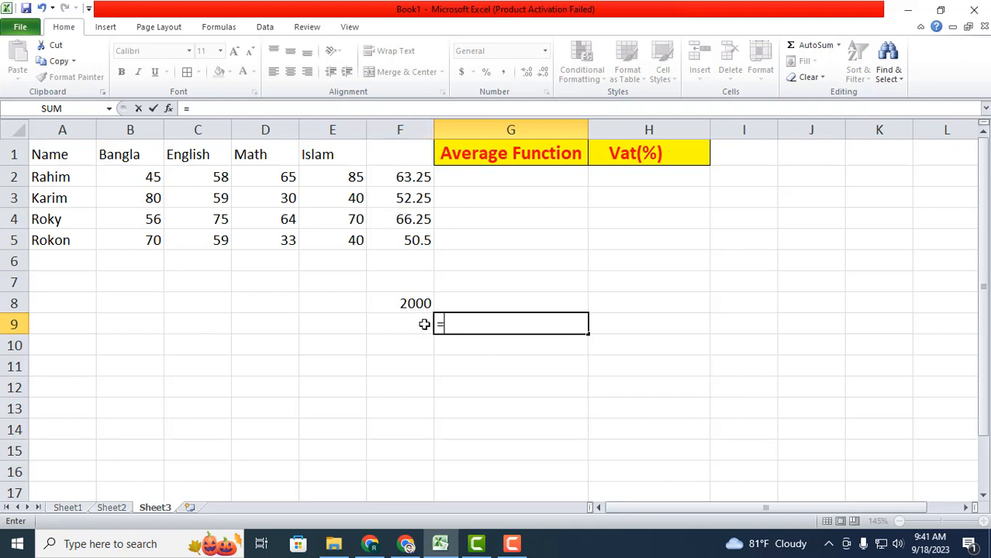
pyautogui.write('f')
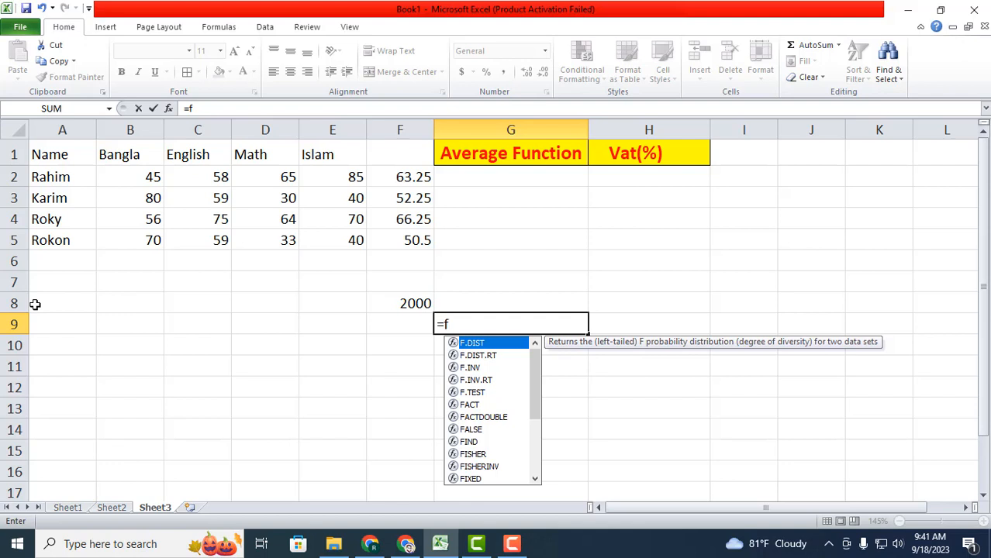
pyautogui.write('8')
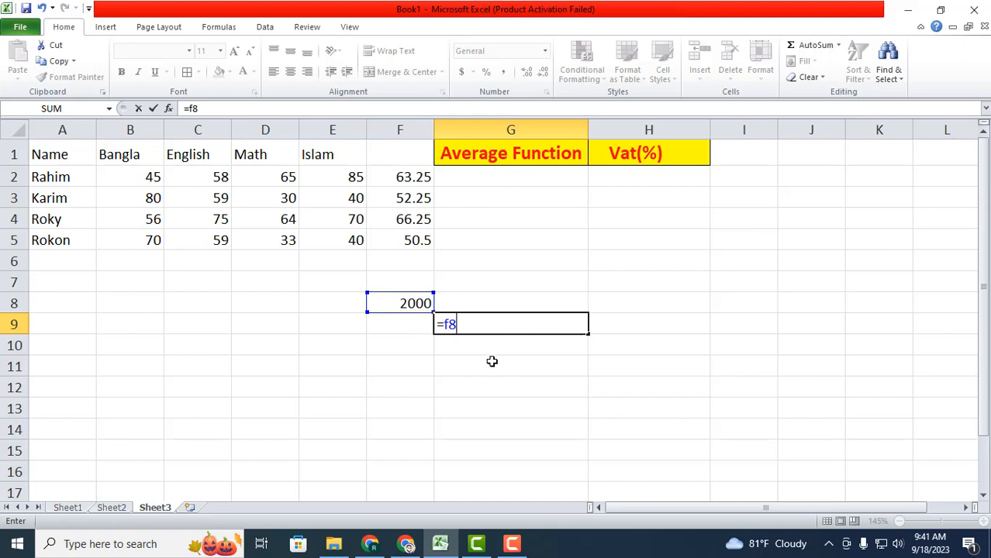
pyautogui.press('BackSpace')
pyautogui.press('BackSpace')
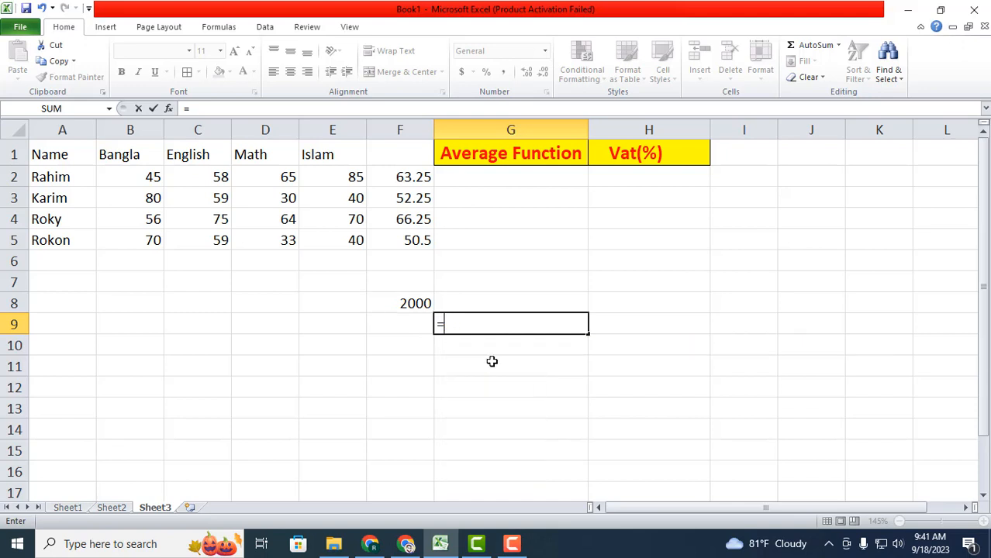
pyautogui.click(406, 301)
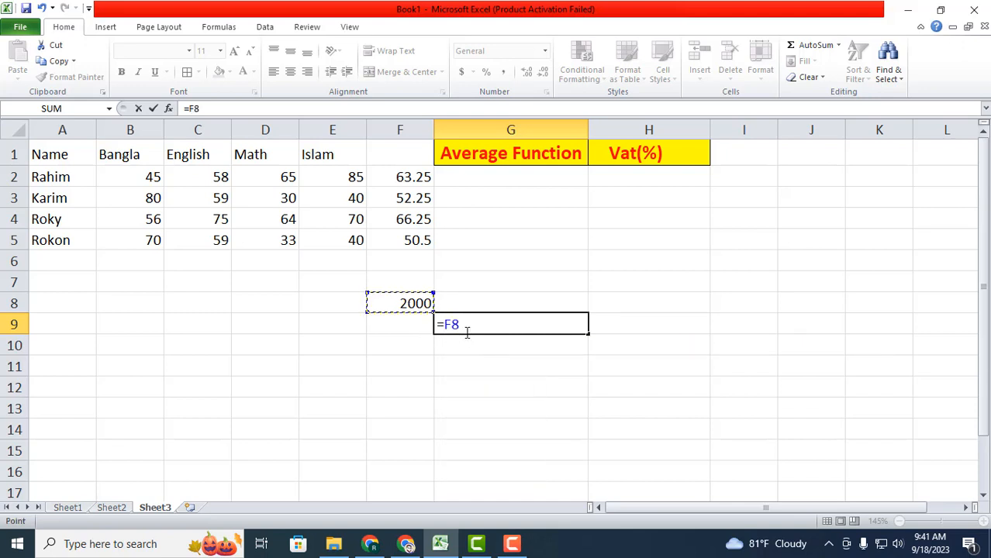
pyautogui.write('*20')
pyautogui.write('%')
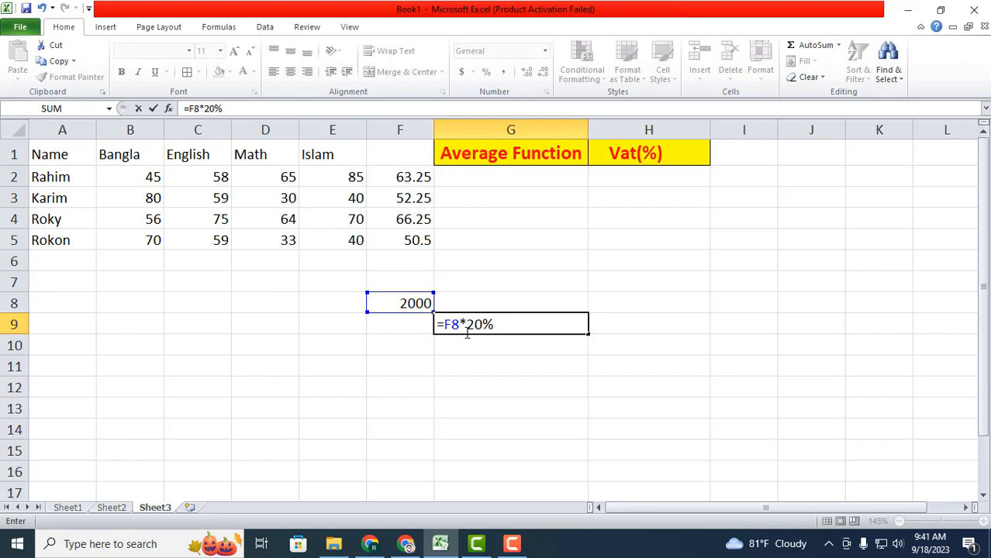
pyautogui.press('Return')
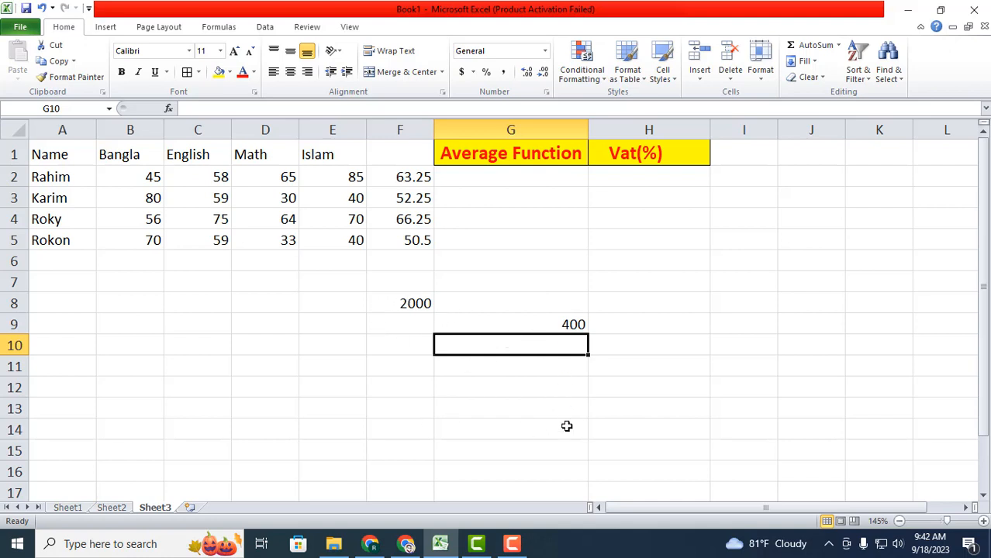
# Subtract the VAT from the base amount in G10 with the formula =F8-G9
pyautogui.write('=')
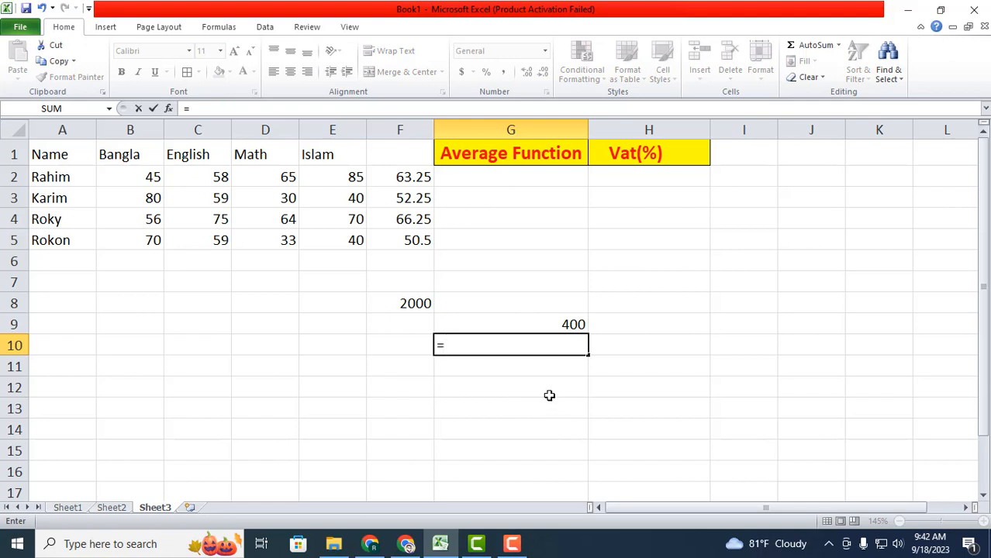
pyautogui.click(401, 303)
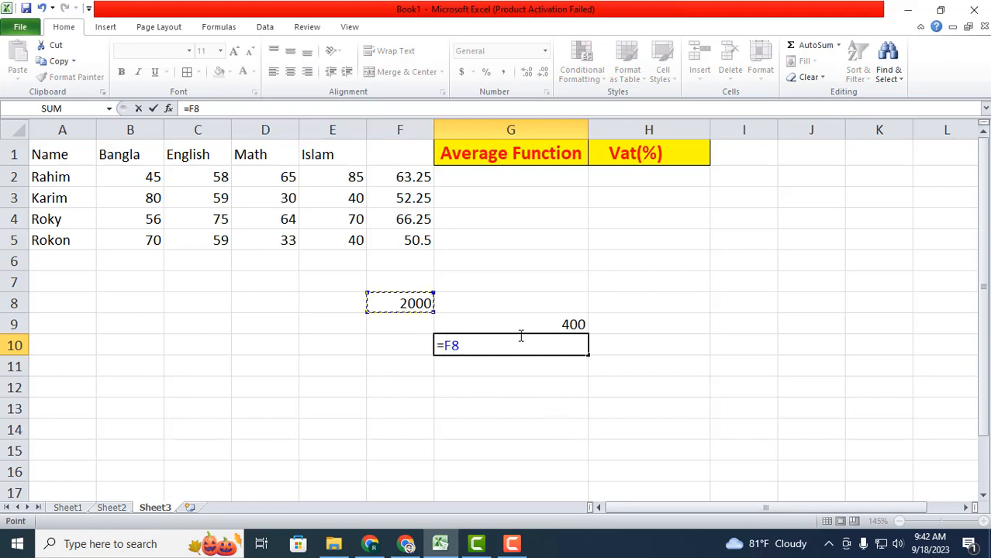
pyautogui.write('-')
pyautogui.click(565, 325)
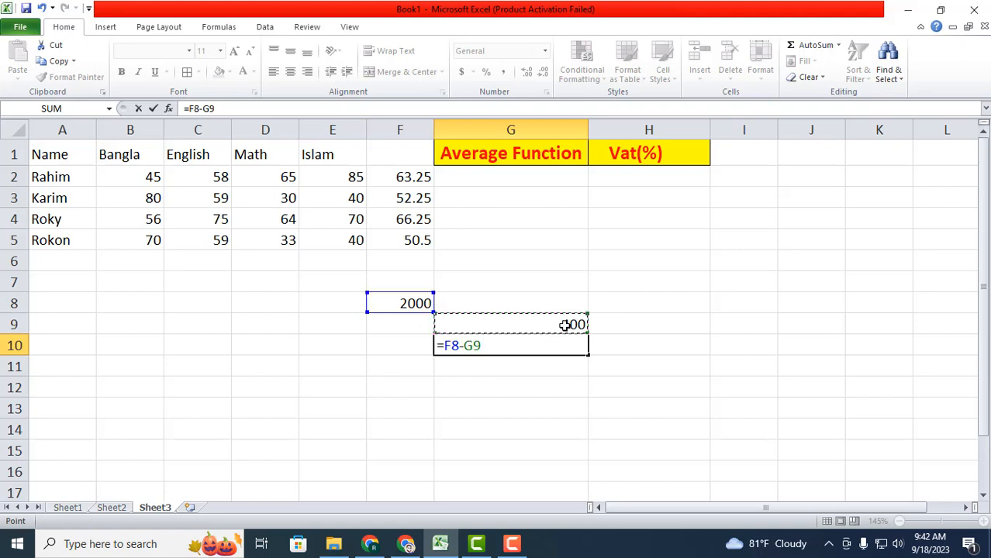
pyautogui.press('Return')
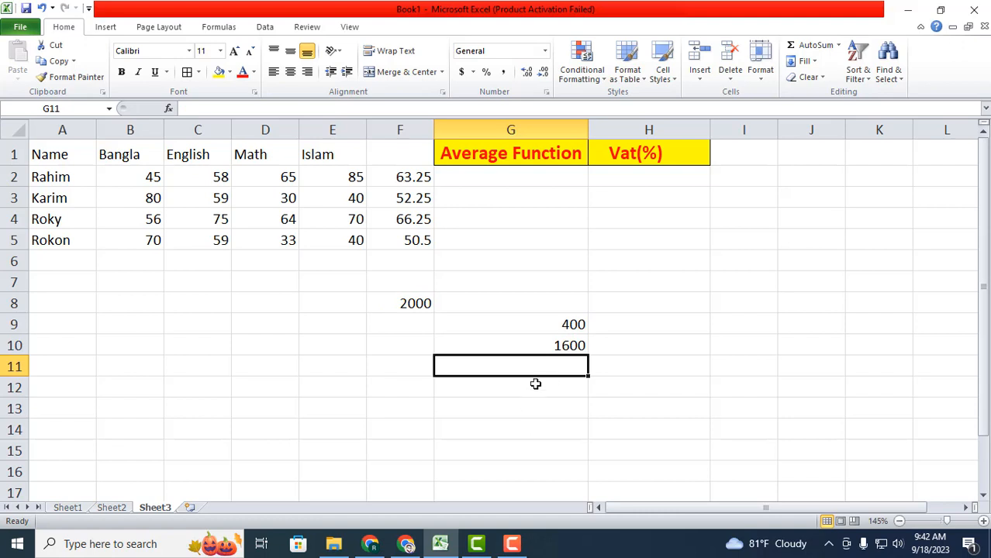